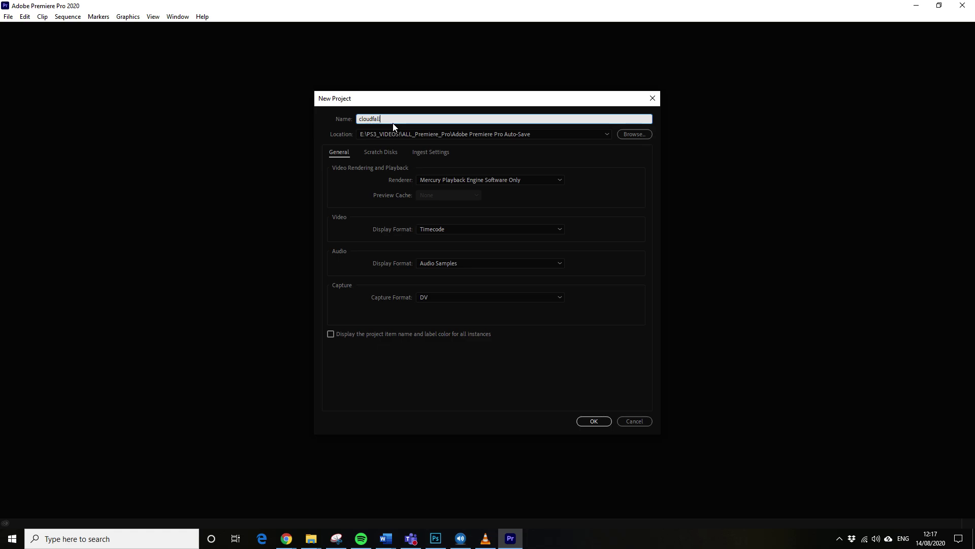
# Step: Create the project named cloudfall and place the CLOUDFALL_GREENSCREEN_FAST video in a new sequence
pyautogui.click(595, 421)
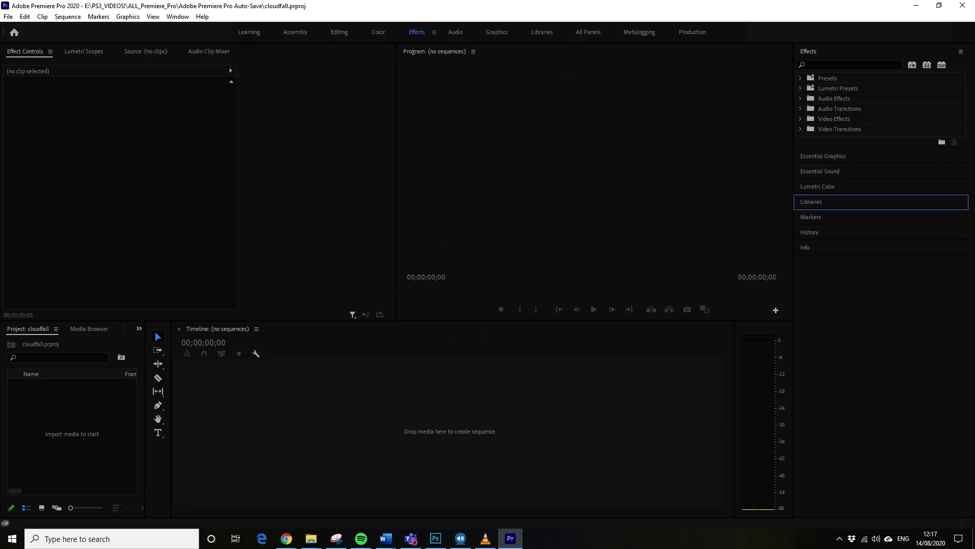
pyautogui.moveTo(311, 539); pyautogui.dragTo(269, 445)
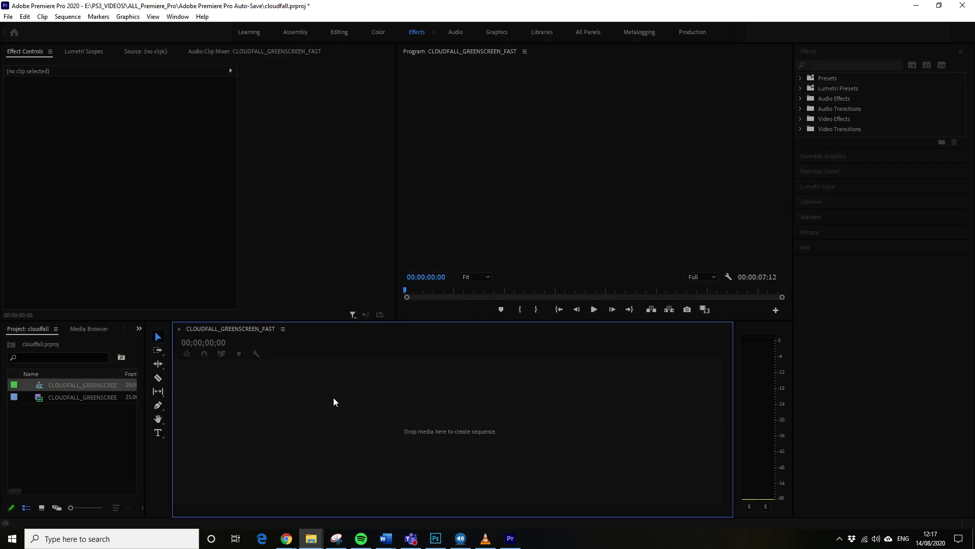
# Step: Unlink the greenscreen clip's audio from its video and delete the audio from the timeline
pyautogui.rightClick(332, 437)
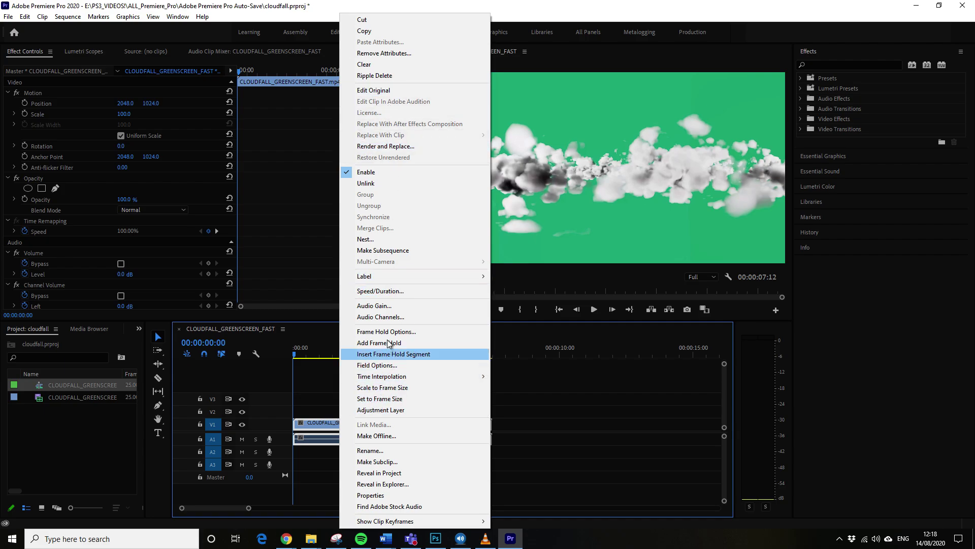
pyautogui.click(380, 184)
pyautogui.click(370, 439)
pyautogui.press('Delete')
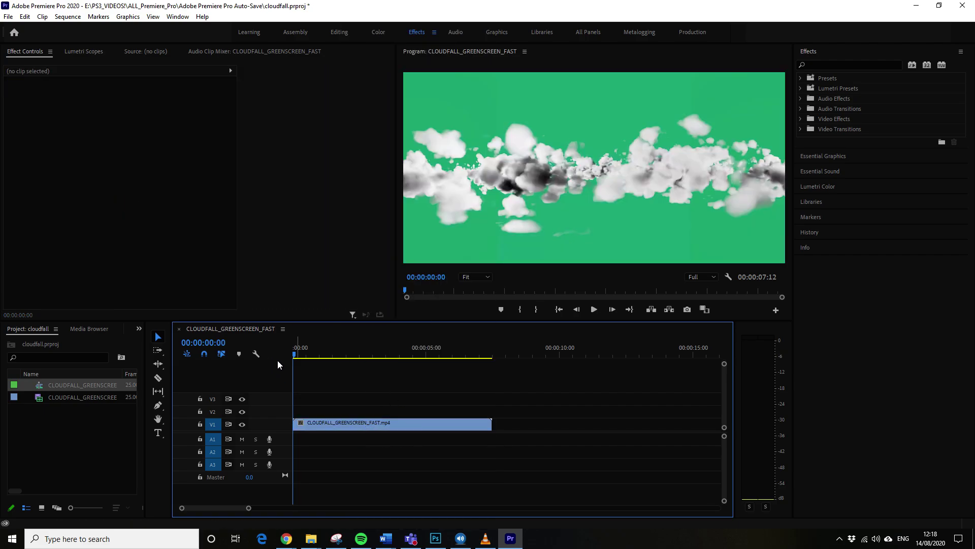
# Step: Raise the greenscreen clip to track V2 and place SKYDROP_SINGLE_IMAGE.png beneath it on V1 at the sequence start
pyautogui.moveTo(298, 354); pyautogui.dragTo(379, 355)
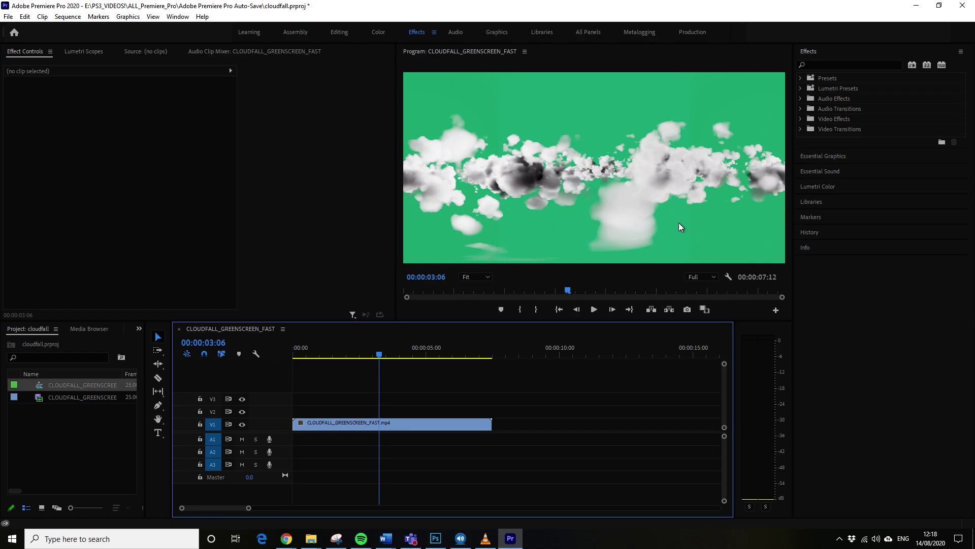
pyautogui.moveTo(380, 355)
pyautogui.mouseDown()
pyautogui.moveTo(318, 358)
pyautogui.moveTo(427, 360)
pyautogui.moveTo(326, 361)
pyautogui.moveTo(387, 365)
pyautogui.mouseUp()
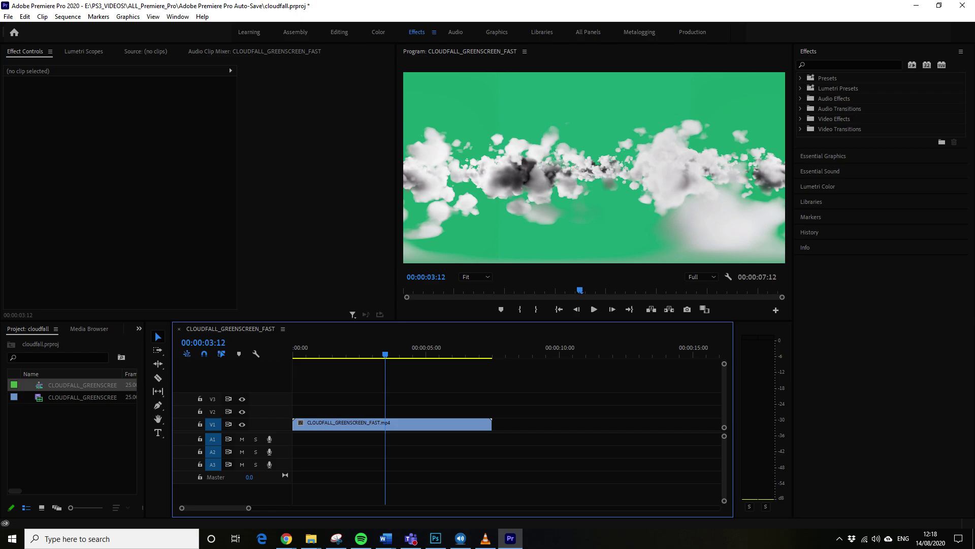
pyautogui.moveTo(974, 305); pyautogui.dragTo(579, 423)
pyautogui.moveTo(409, 429); pyautogui.dragTo(409, 412)
pyautogui.moveTo(502, 428); pyautogui.dragTo(311, 435)
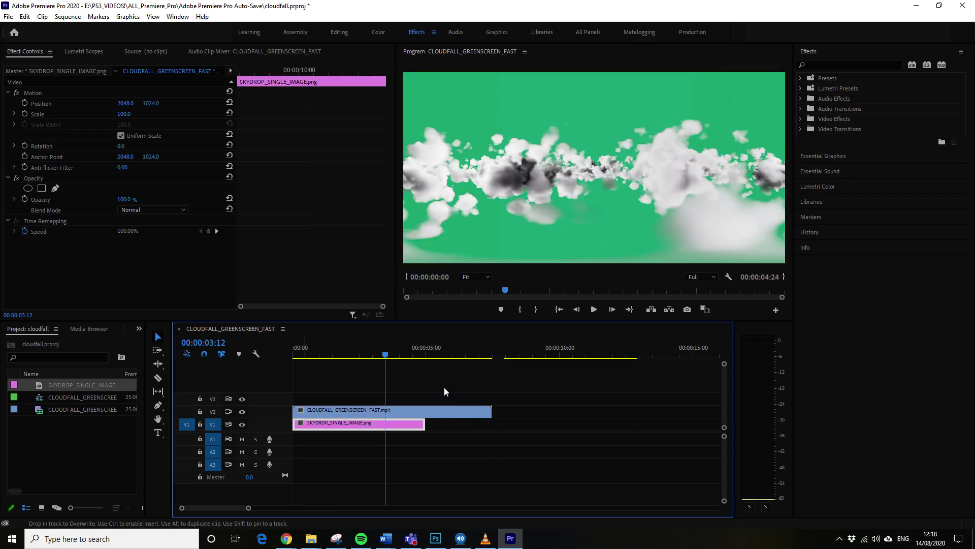
# Step: Select the greenscreen clip and search the effects for chroma
pyautogui.click(414, 413)
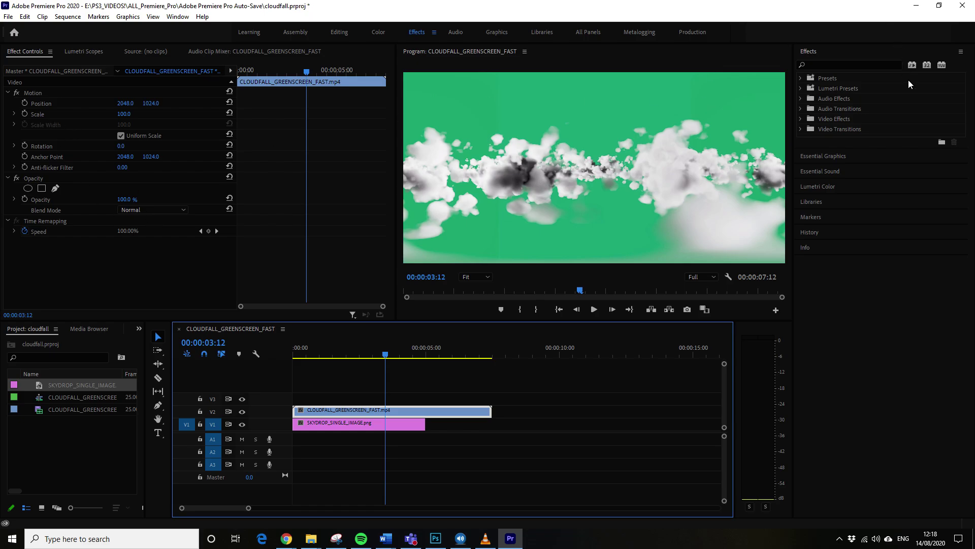
pyautogui.click(844, 63)
pyautogui.write('chrma')
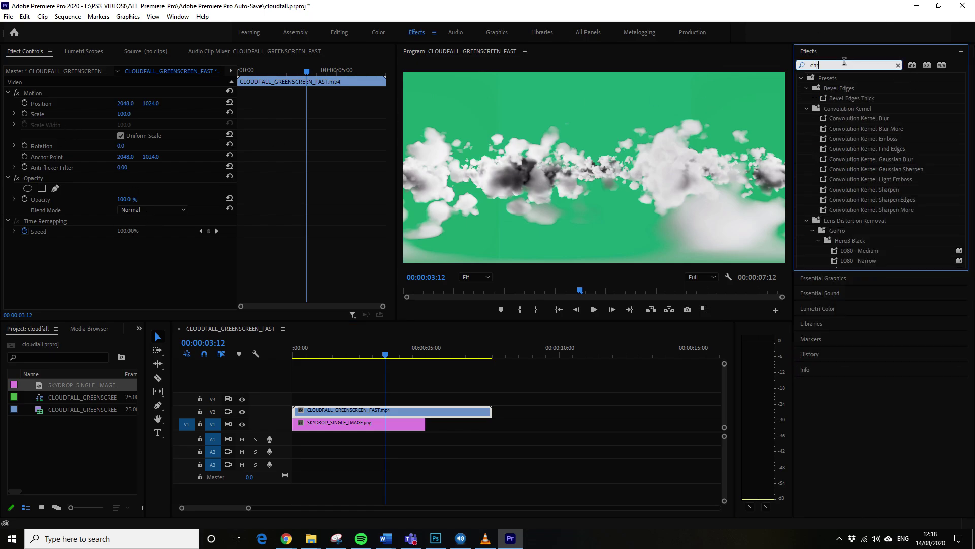
pyautogui.press('BackSpace')
pyautogui.press('BackSpace')
pyautogui.press('BackSpace')
pyautogui.write('roma')
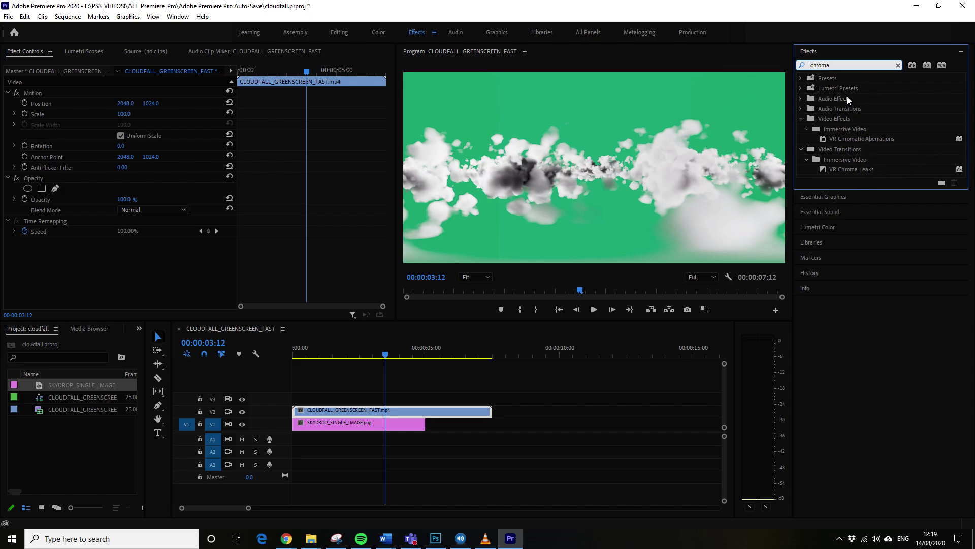
# Step: Search the effects for key instead and apply Ultra Key to the greenscreen clip on V2
pyautogui.press('BackSpace')
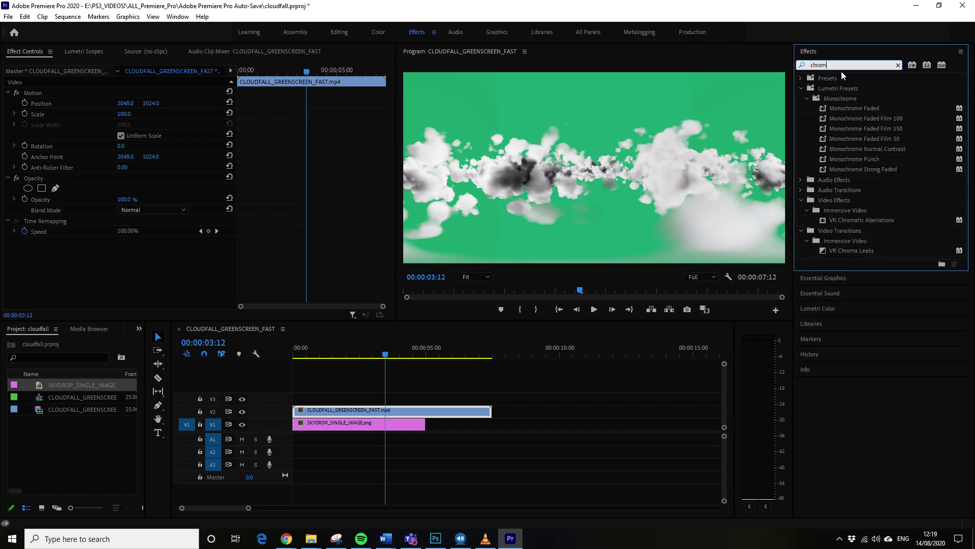
pyautogui.press('BackSpace')
pyautogui.press('BackSpace')
pyautogui.press('BackSpace')
pyautogui.press('BackSpace')
pyautogui.press('BackSpace')
pyautogui.write('key')
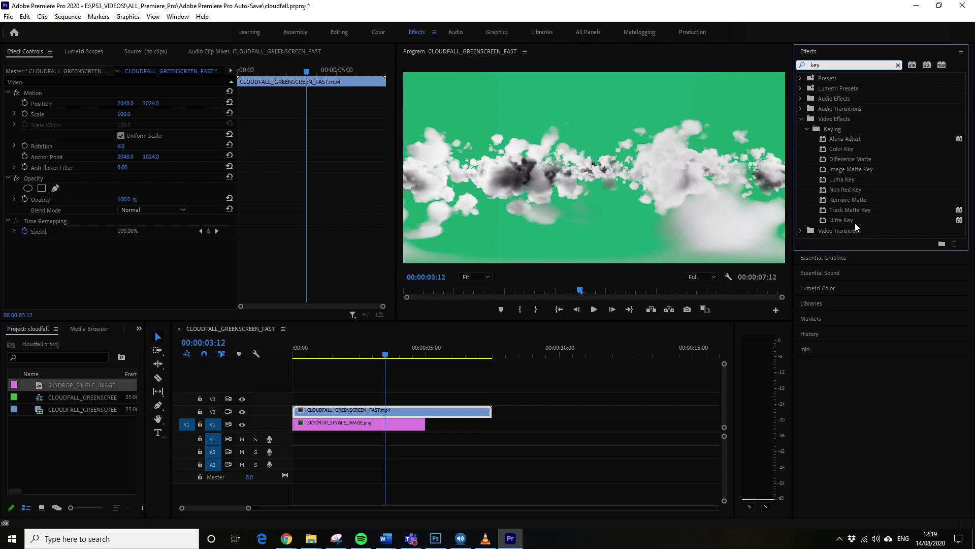
pyautogui.moveTo(849, 221); pyautogui.dragTo(450, 413)
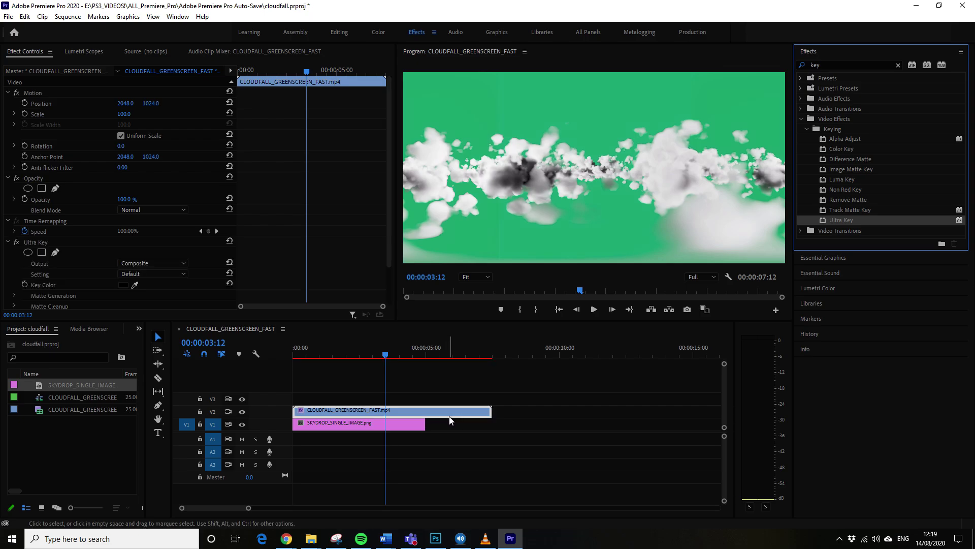
# Step: Set Ultra Key's key color by sampling the green background in the program preview
pyautogui.scroll(-2, 122, 259)
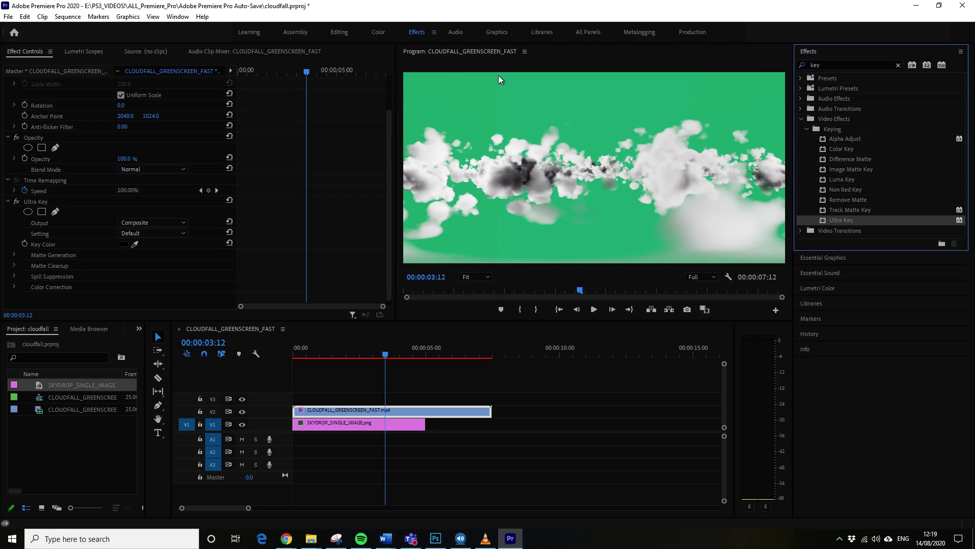
pyautogui.click(123, 244)
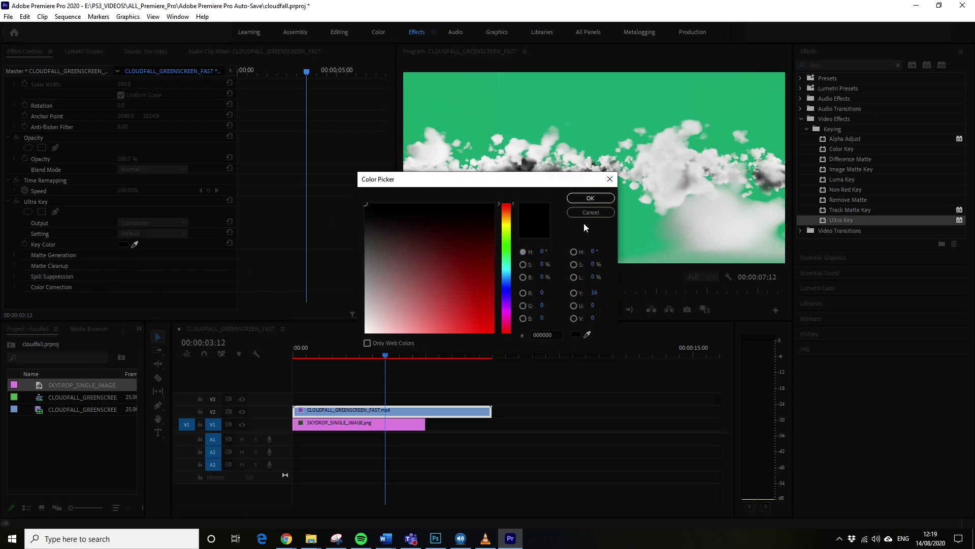
pyautogui.click(591, 212)
pyautogui.click(135, 244)
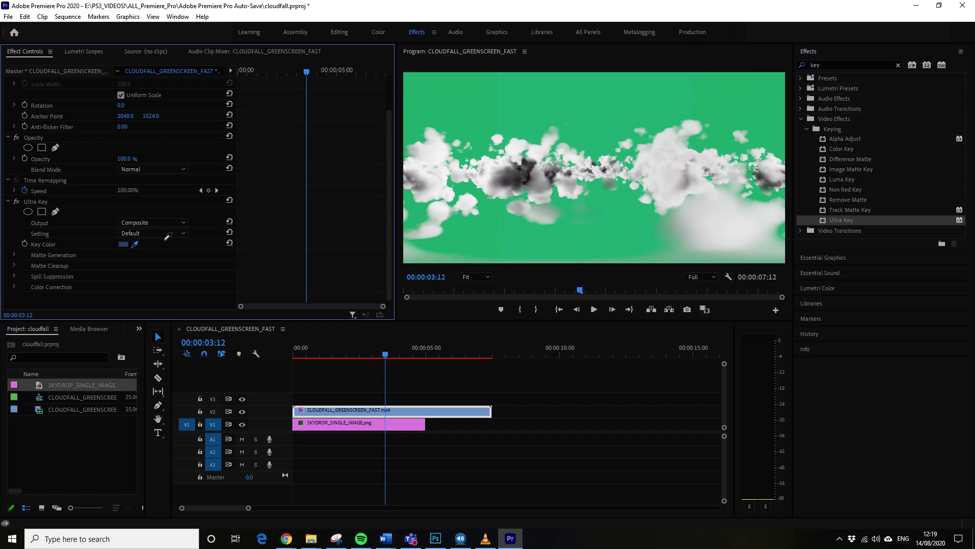
pyautogui.click(506, 106)
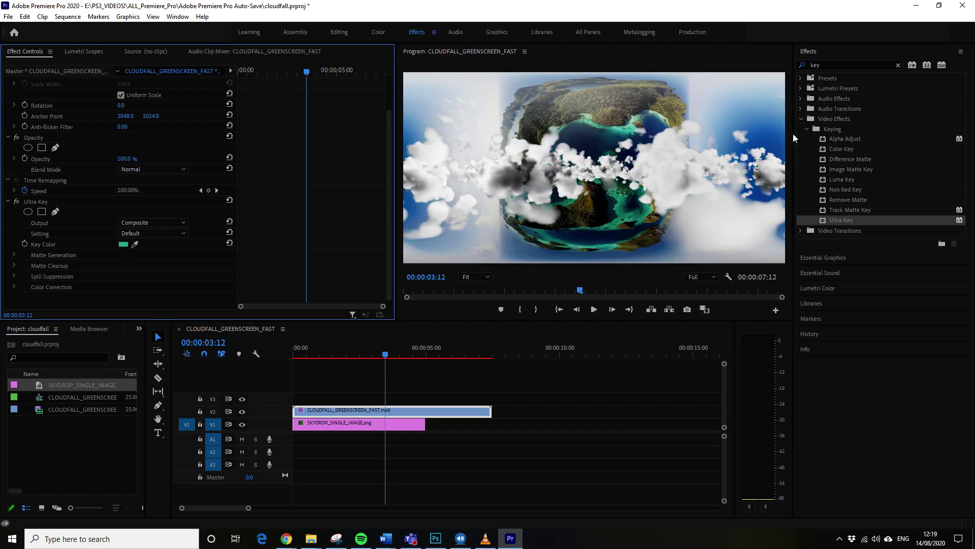
# Step: Preview the keyed clouds, and extend the sky image on V1 to end with the cloud clip above it
pyautogui.click(386, 357)
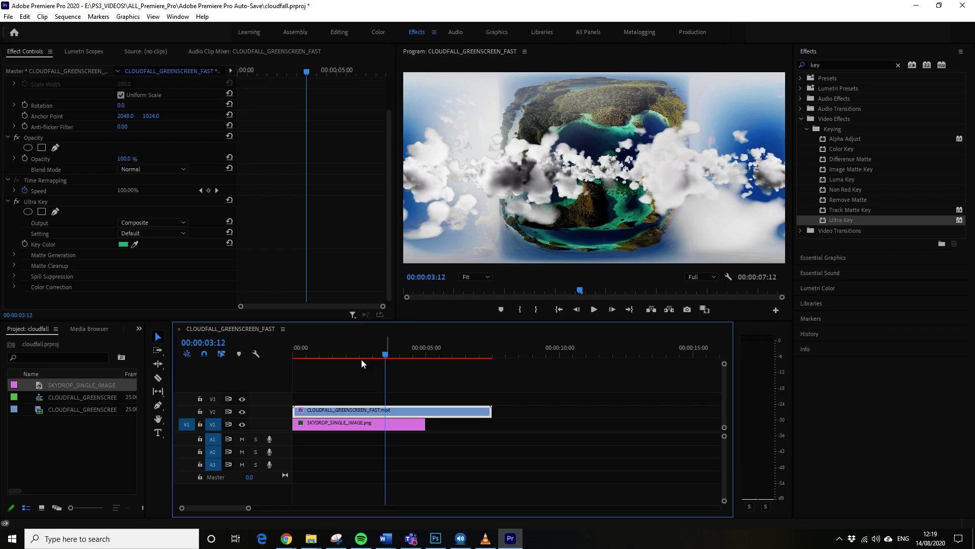
pyautogui.moveTo(382, 358)
pyautogui.mouseDown()
pyautogui.moveTo(329, 359)
pyautogui.moveTo(438, 367)
pyautogui.moveTo(329, 366)
pyautogui.moveTo(378, 374)
pyautogui.mouseUp()
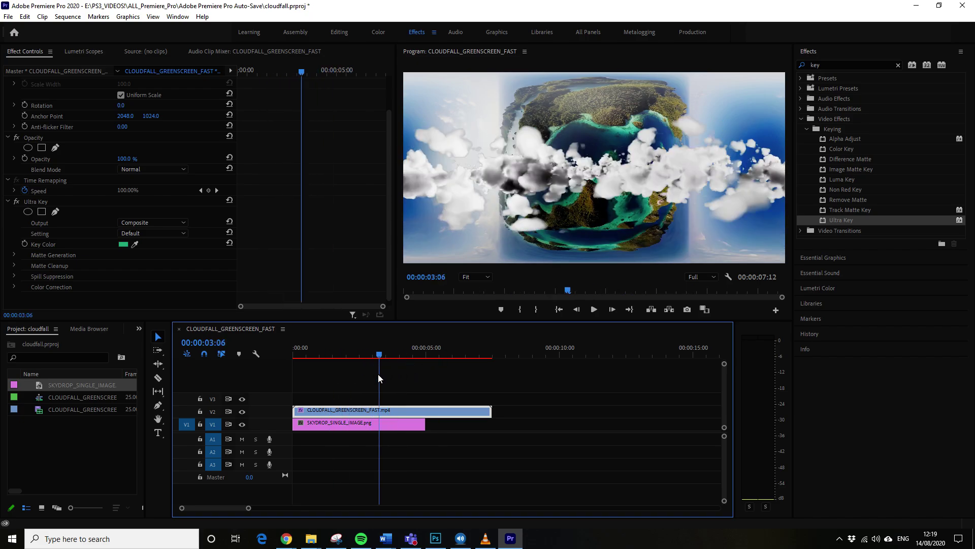
pyautogui.moveTo(420, 425); pyautogui.dragTo(492, 425)
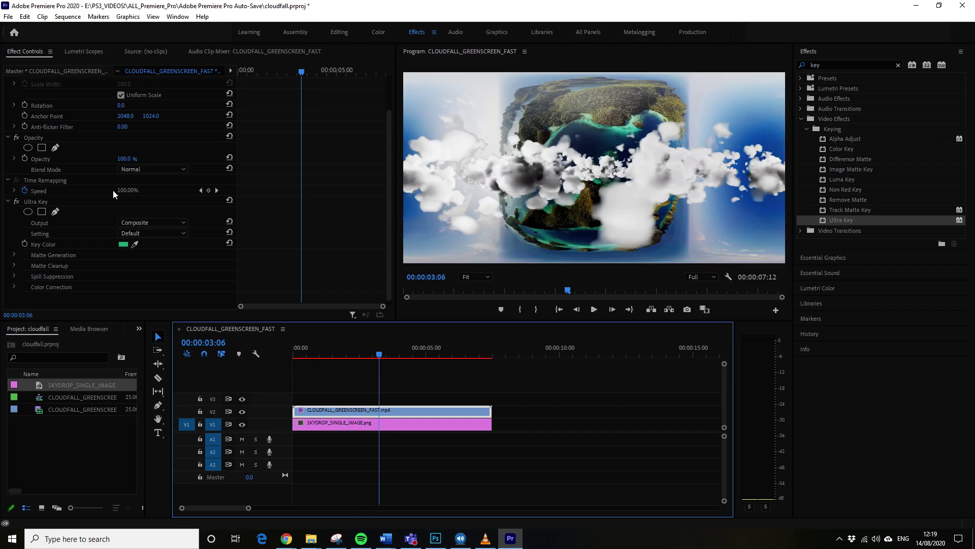
# Step: Export the sequence as an H.264 video named CLOUDFALL_GREENSCREEN_FAST_TESTmp4.mp4 with the Match Source - High bitrate preset
pyautogui.click(9, 17)
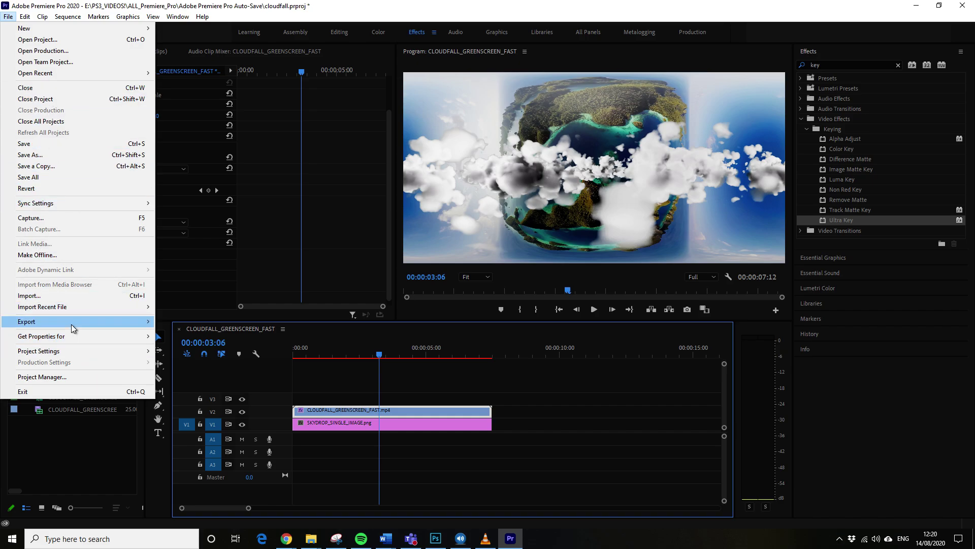
pyautogui.click(671, 241)
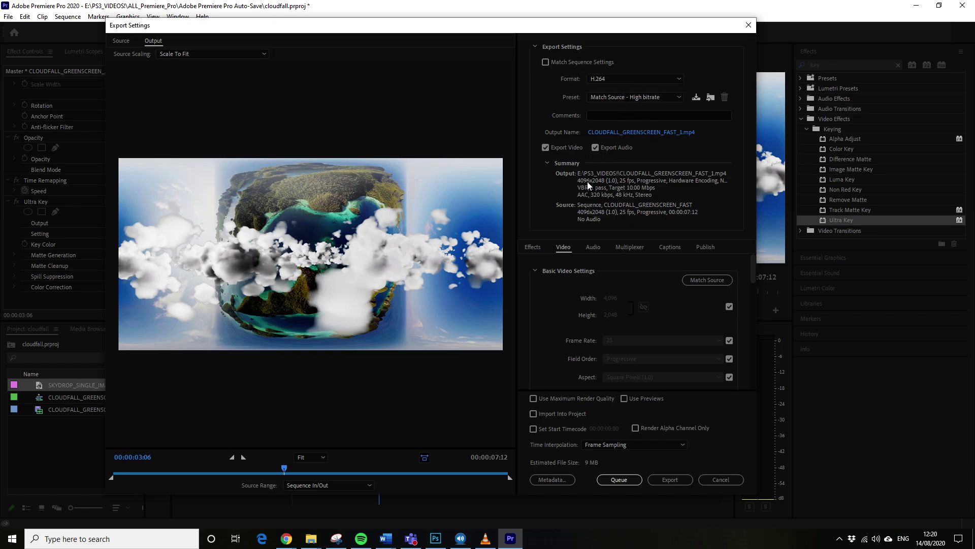
pyautogui.moveTo(585, 28); pyautogui.dragTo(659, 27)
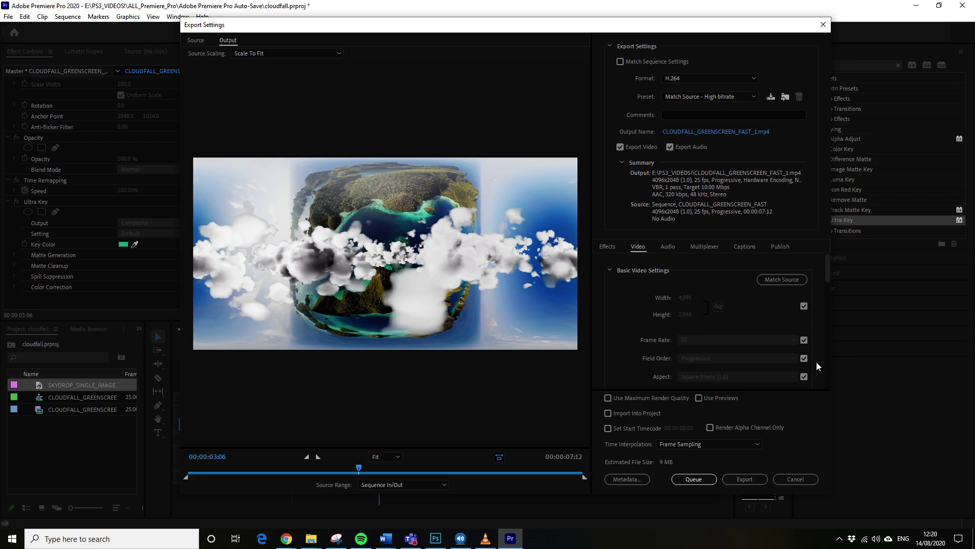
pyautogui.click(703, 134)
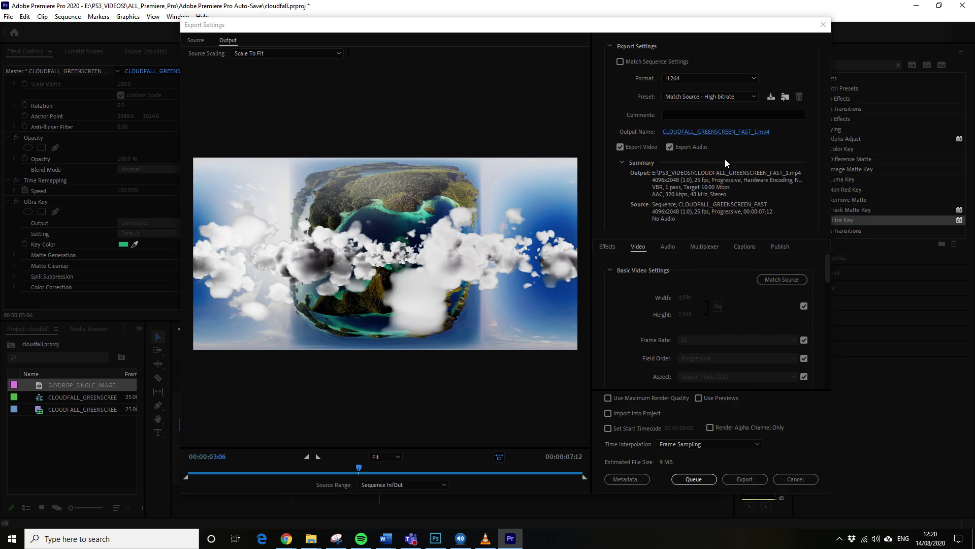
pyautogui.press('Return')
pyautogui.click(746, 476)
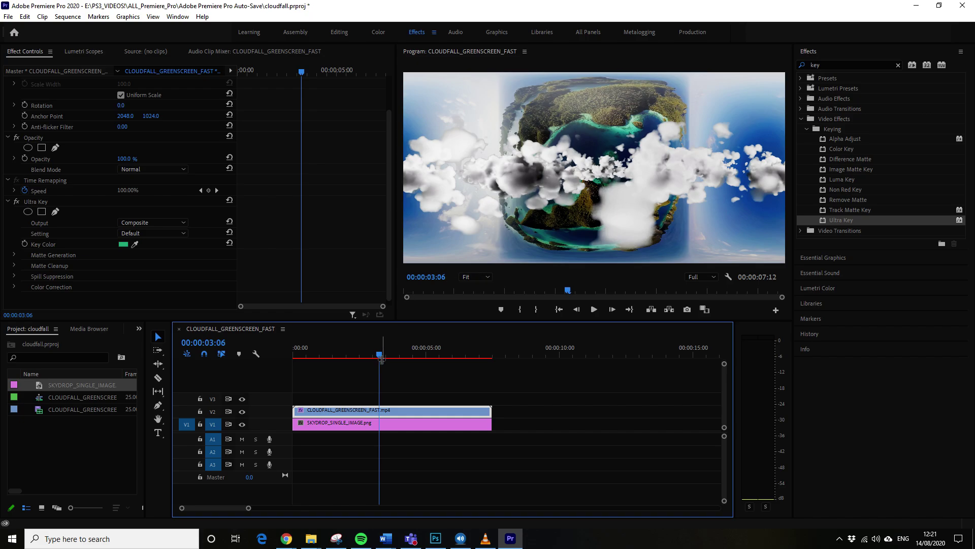
# Step: Delete both the cloud clip and the sky image from the timeline
pyautogui.moveTo(381, 358); pyautogui.dragTo(414, 355)
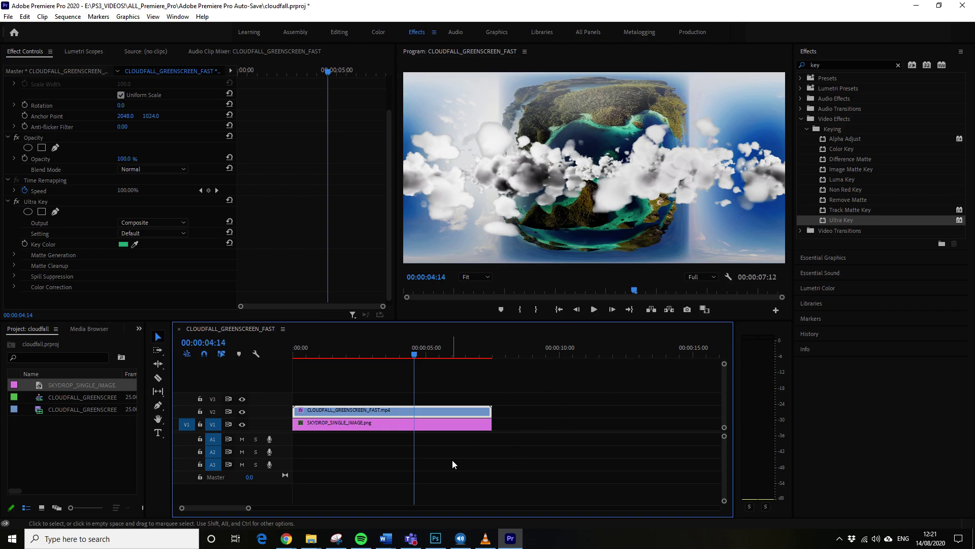
pyautogui.moveTo(423, 355); pyautogui.dragTo(411, 355)
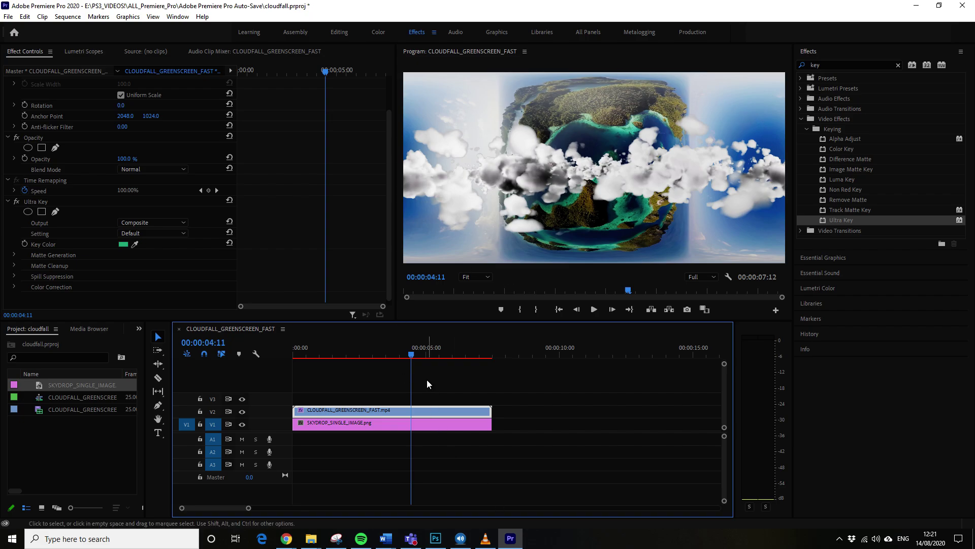
pyautogui.moveTo(412, 355); pyautogui.dragTo(398, 356)
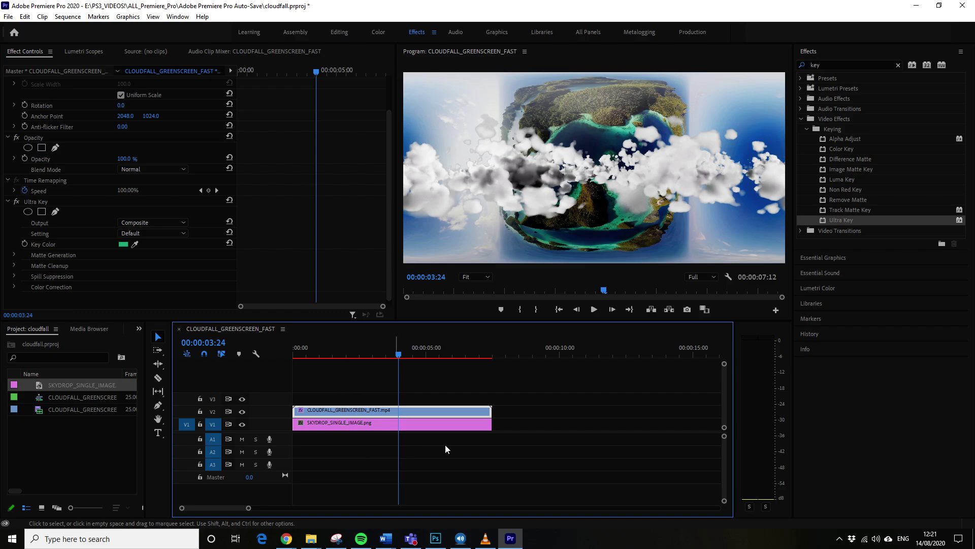
pyautogui.moveTo(551, 456); pyautogui.dragTo(294, 404)
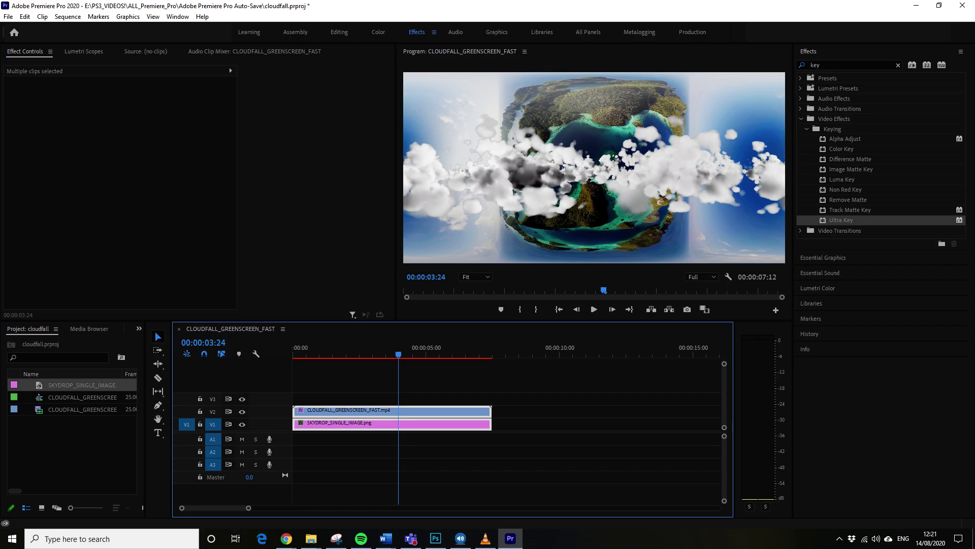
pyautogui.moveTo(508, 456); pyautogui.dragTo(293, 402)
pyautogui.press('Delete')
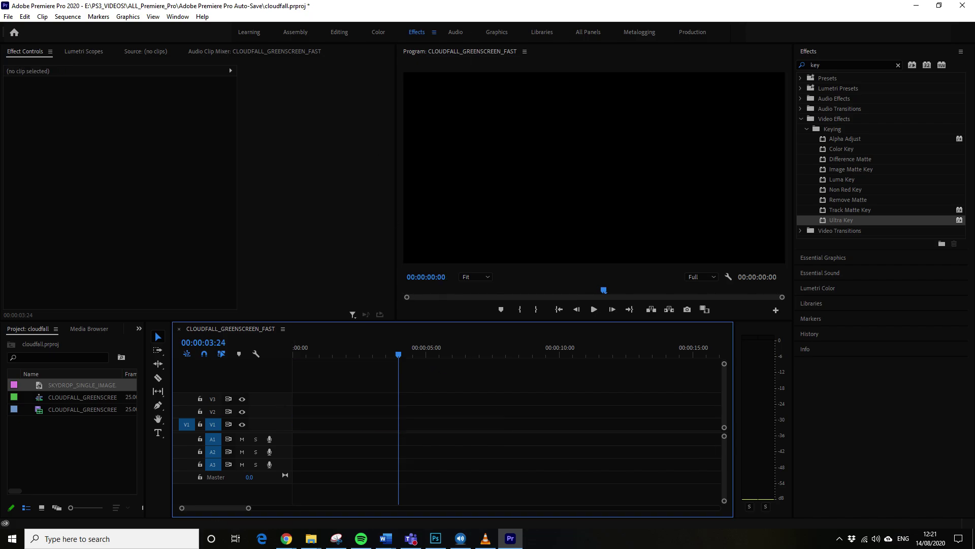
# Step: Place the exported CLOUDFALL_GREENSCREEN_FAST_TESTmp4.mp4 on V1 at the sequence start and preview its clouds
pyautogui.moveTo(323, 358); pyautogui.dragTo(294, 422)
pyautogui.moveTo(396, 362); pyautogui.dragTo(451, 377)
pyautogui.click(353, 356)
pyautogui.click(396, 357)
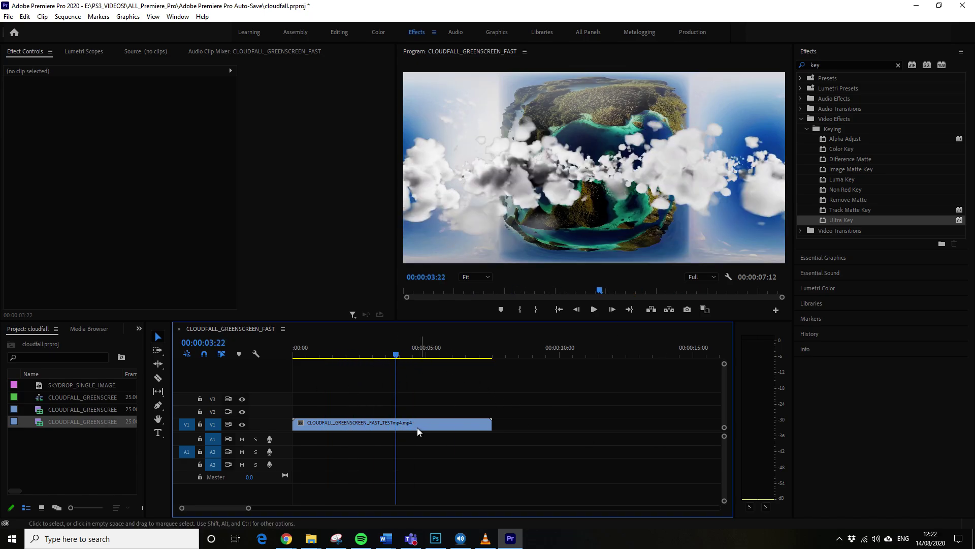
# Step: Cut the exported clip in two at 00:00:03:11 with the Razor tool
pyautogui.click(385, 351)
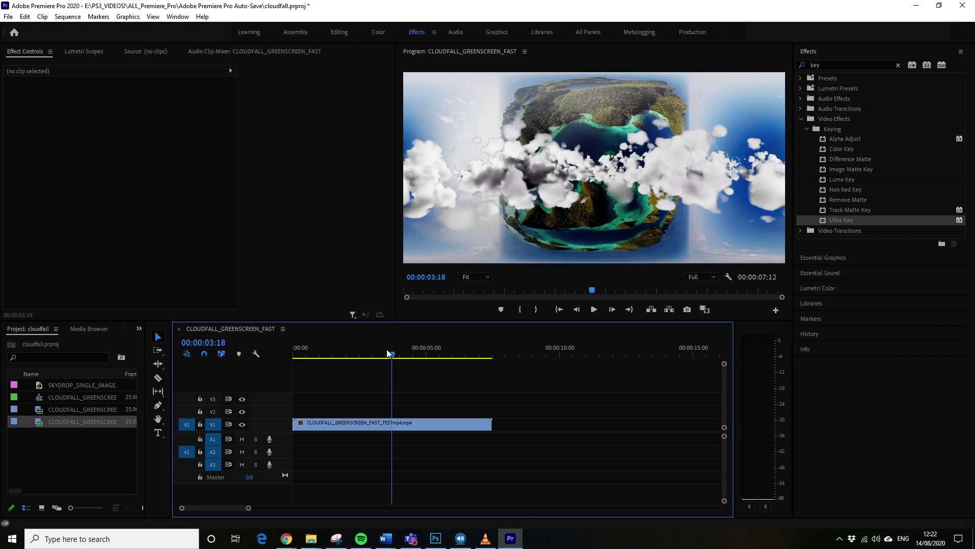
pyautogui.click(157, 378)
pyautogui.click(384, 423)
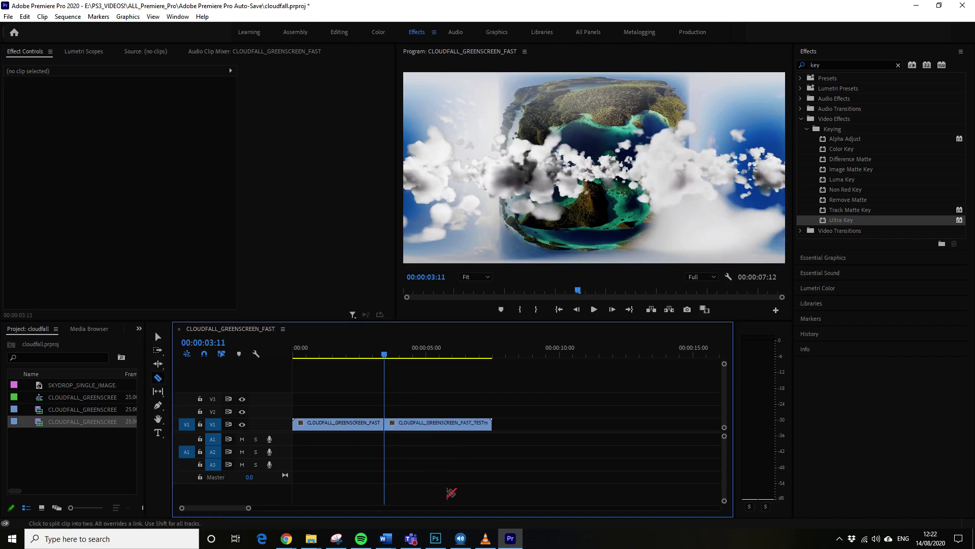
# Step: Move the second half to V2 at the sequence start and shift the first half on V1 so it overlaps the second half's end
pyautogui.click(158, 336)
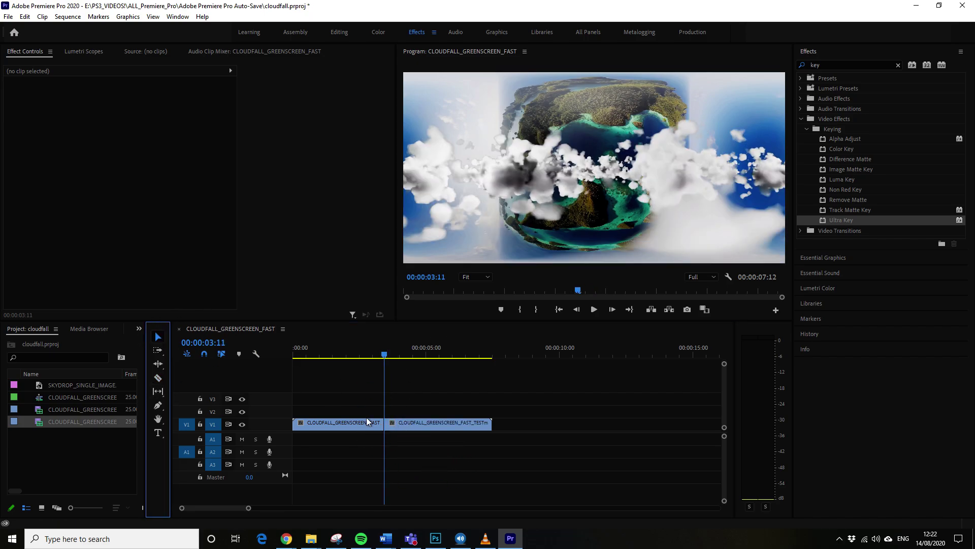
pyautogui.moveTo(387, 423); pyautogui.dragTo(296, 410)
pyautogui.moveTo(389, 431); pyautogui.dragTo(410, 423)
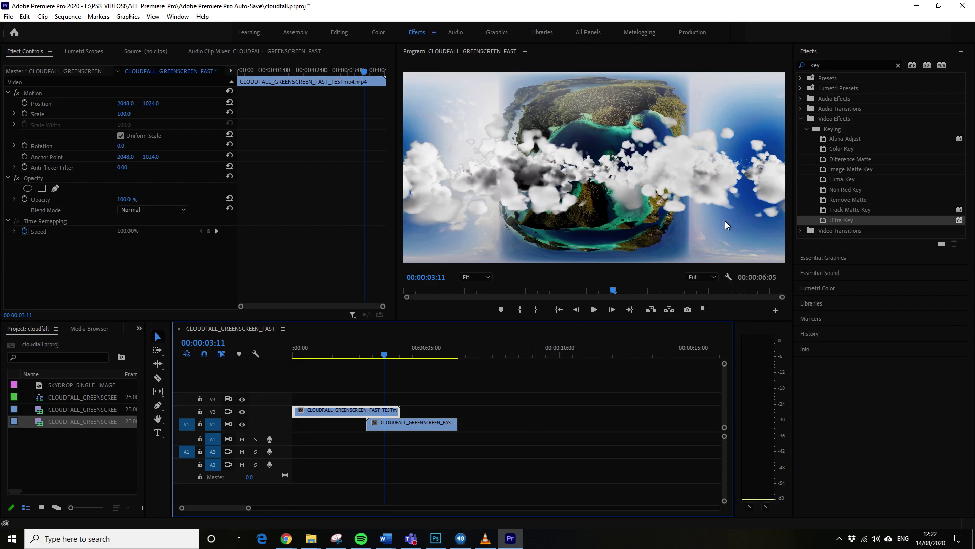
# Step: Replace the effects search with "cross dissolve" and select the Cross Dissolve video transition
pyautogui.click(831, 64)
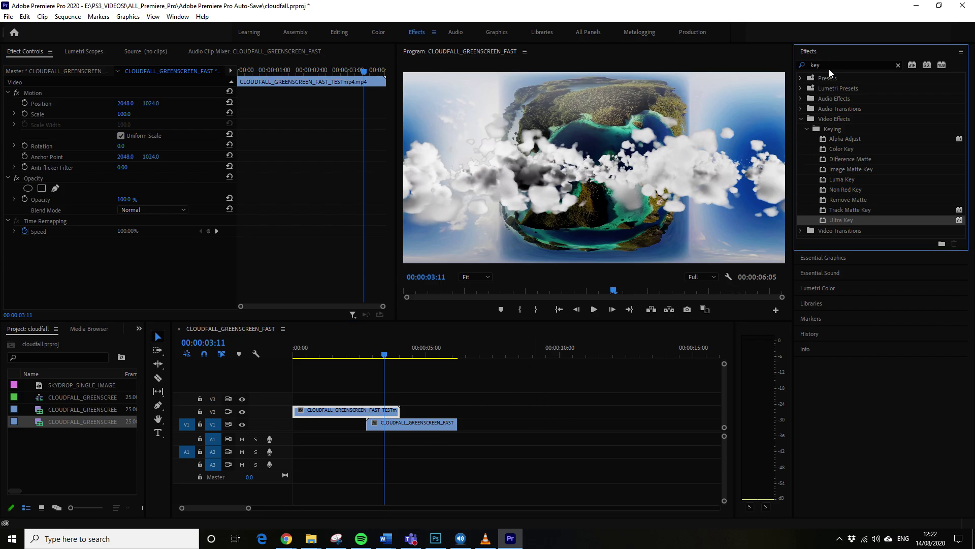
pyautogui.press('BackSpace')
pyautogui.press('BackSpace')
pyautogui.press('BackSpace')
pyautogui.write('cross ')
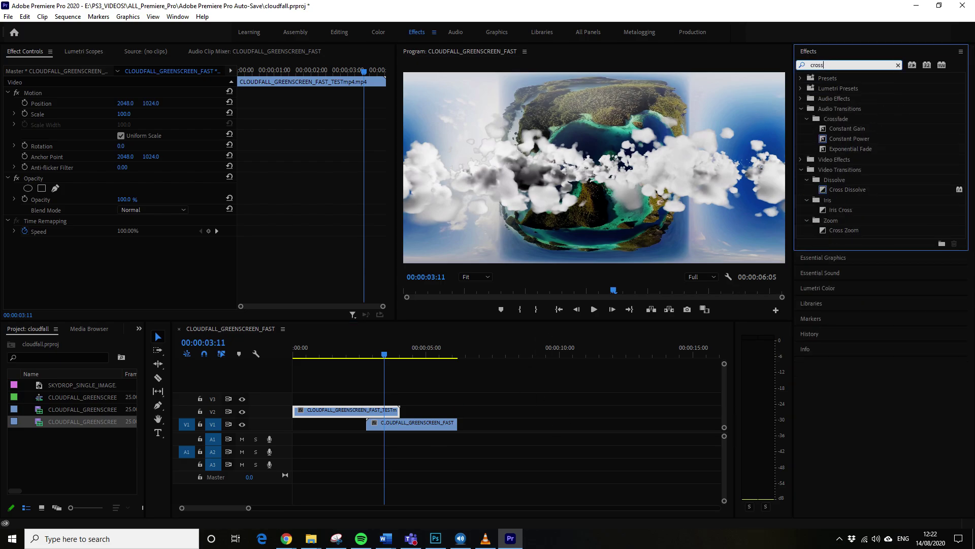
pyautogui.write('dissolve')
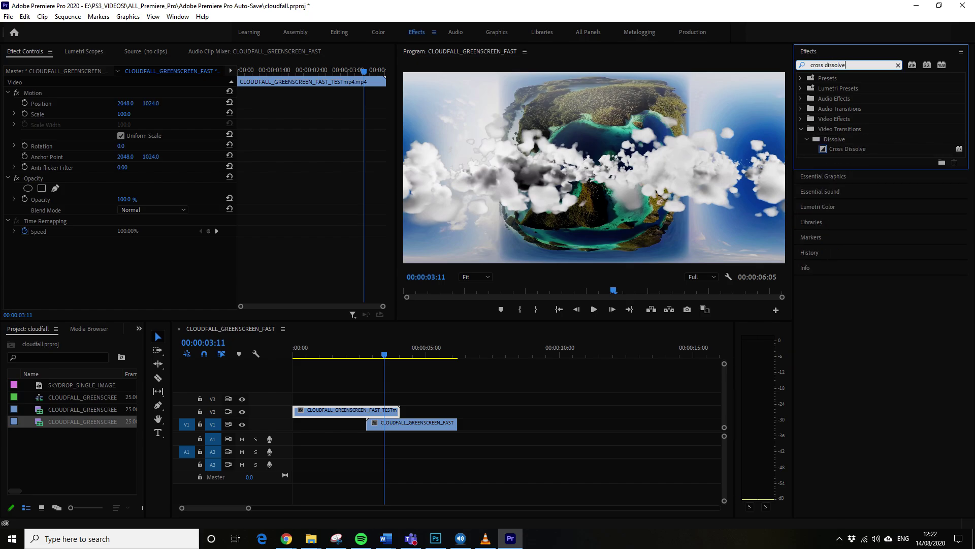
pyautogui.click(937, 150)
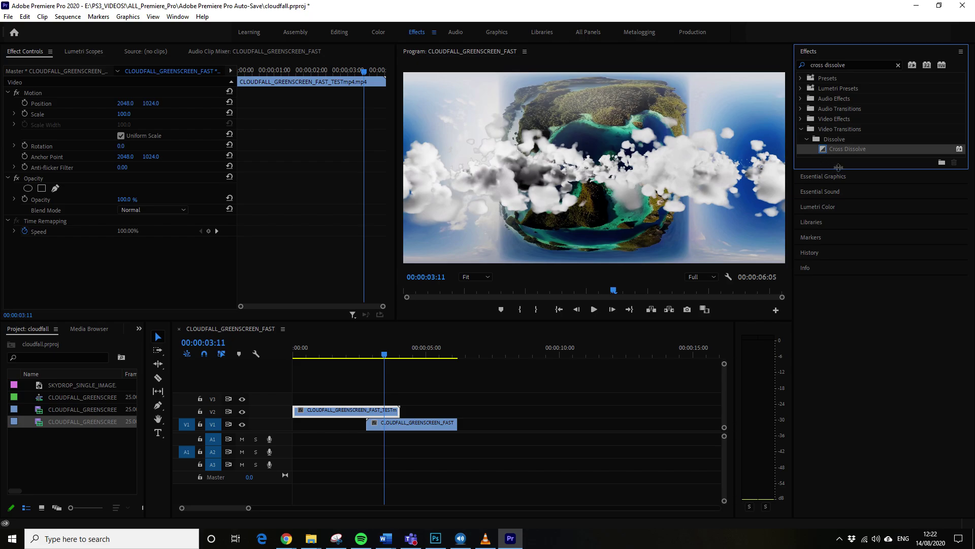
# Step: Apply Cross Dissolve to the end of the V2 clip and lengthen it to 00:00:01:06 so it spans the overlap with the V1 clip
pyautogui.moveTo(838, 149); pyautogui.dragTo(402, 416)
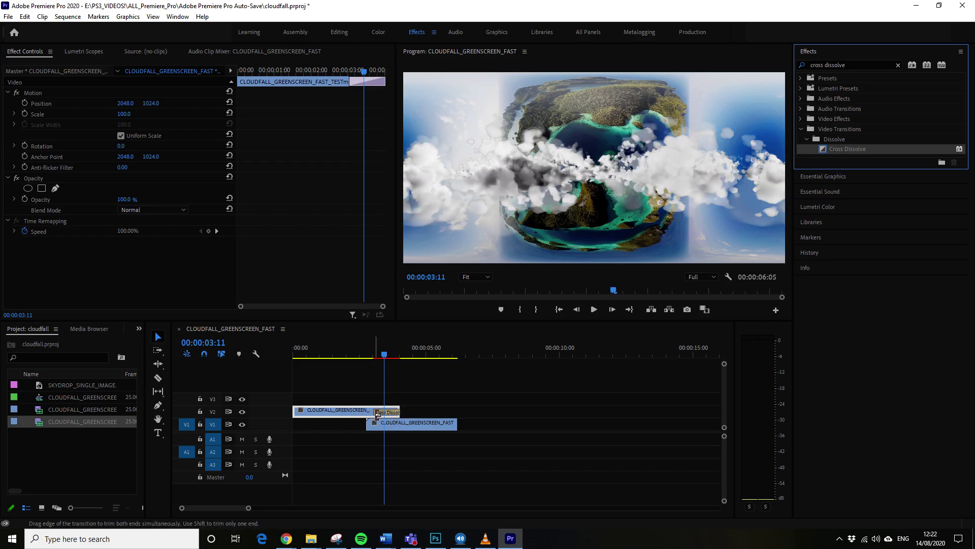
pyautogui.click(381, 412)
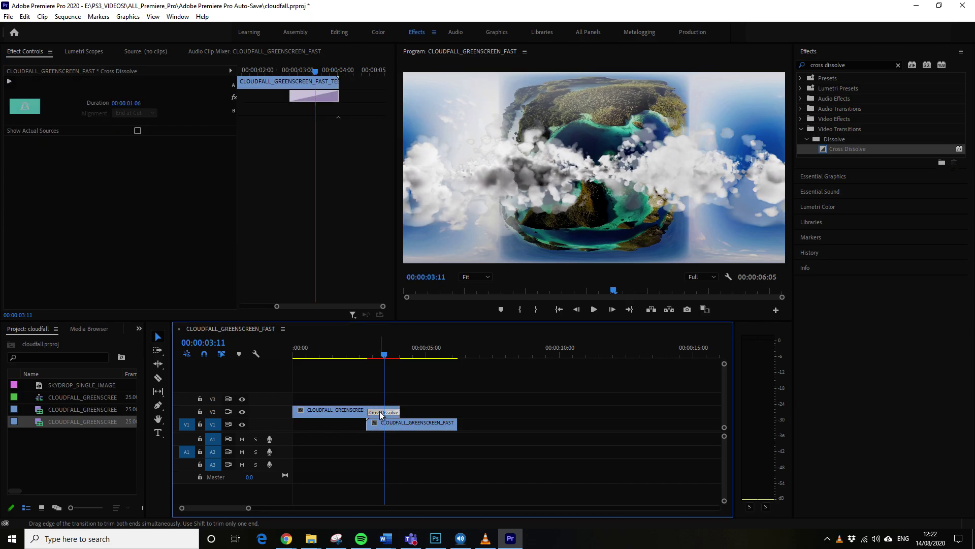
pyautogui.moveTo(382, 358)
pyautogui.mouseDown()
pyautogui.moveTo(337, 358)
pyautogui.moveTo(388, 364)
pyautogui.moveTo(349, 367)
pyautogui.moveTo(380, 369)
pyautogui.mouseUp()
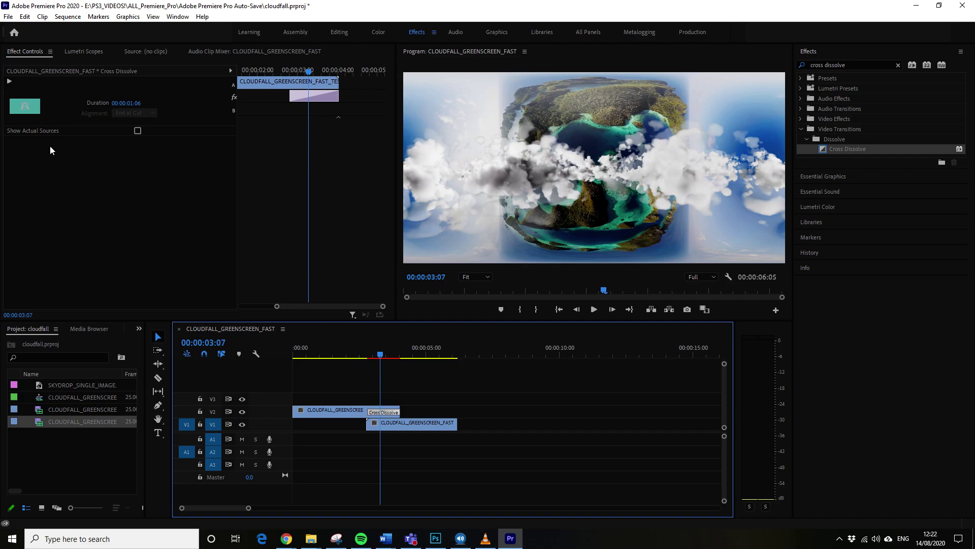
pyautogui.click(8, 17)
pyautogui.moveTo(24, 17)
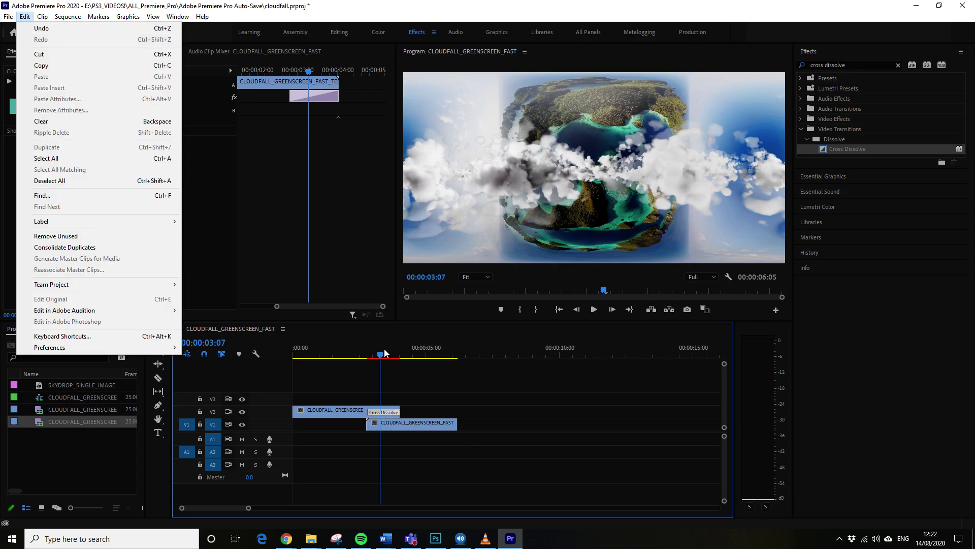
pyautogui.click(425, 368)
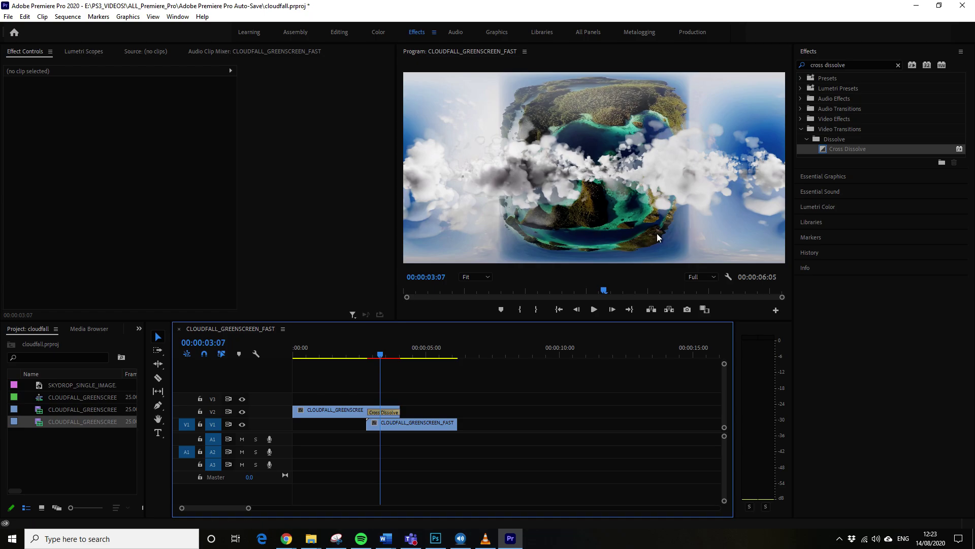
pyautogui.click(376, 355)
pyautogui.moveTo(376, 355); pyautogui.dragTo(358, 355)
# Step: Export the sequence as an H.264 video named CLOUDFALL_GREENSCREEN_FAST_TEST_LOOP.mp4
pyautogui.press('alt')
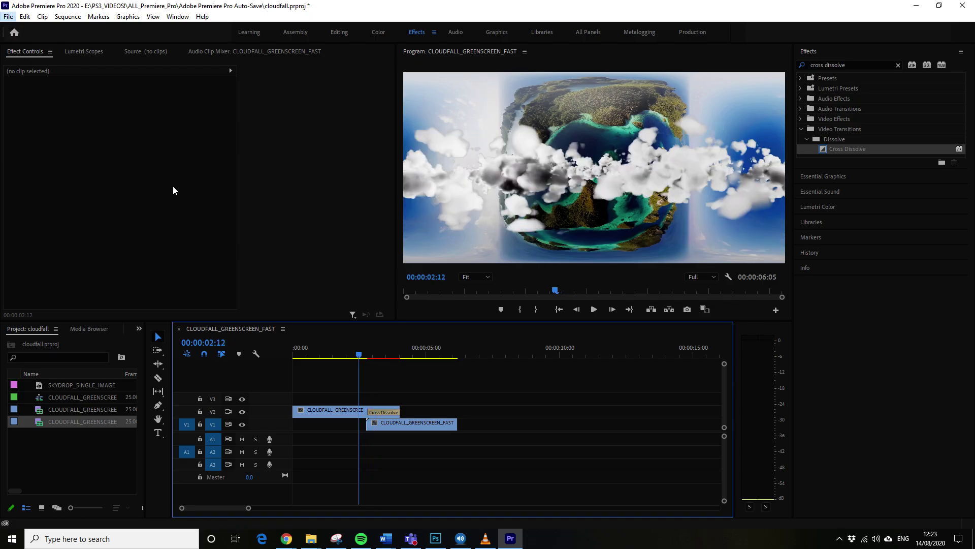
pyautogui.press('Down')
pyautogui.moveTo(146, 322)
pyautogui.click(218, 322)
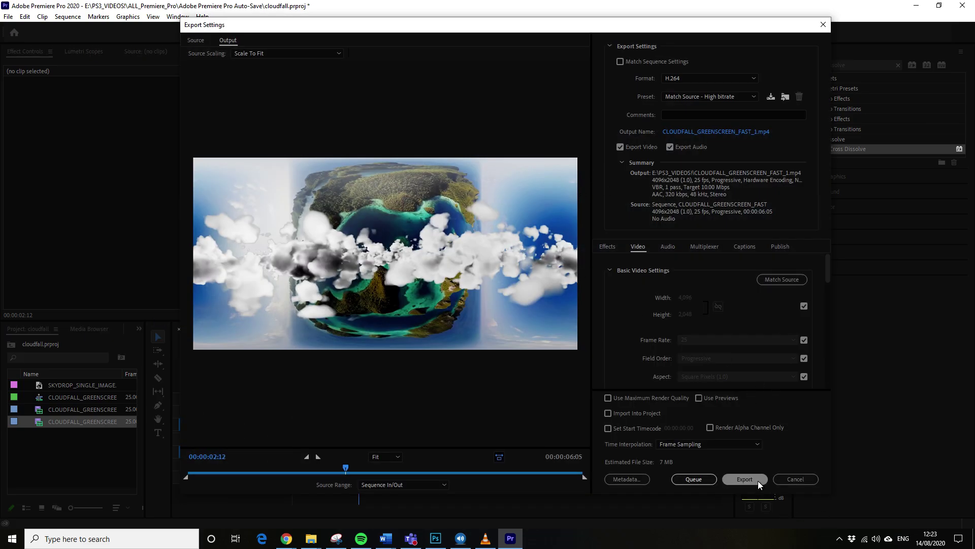
pyautogui.click(758, 480)
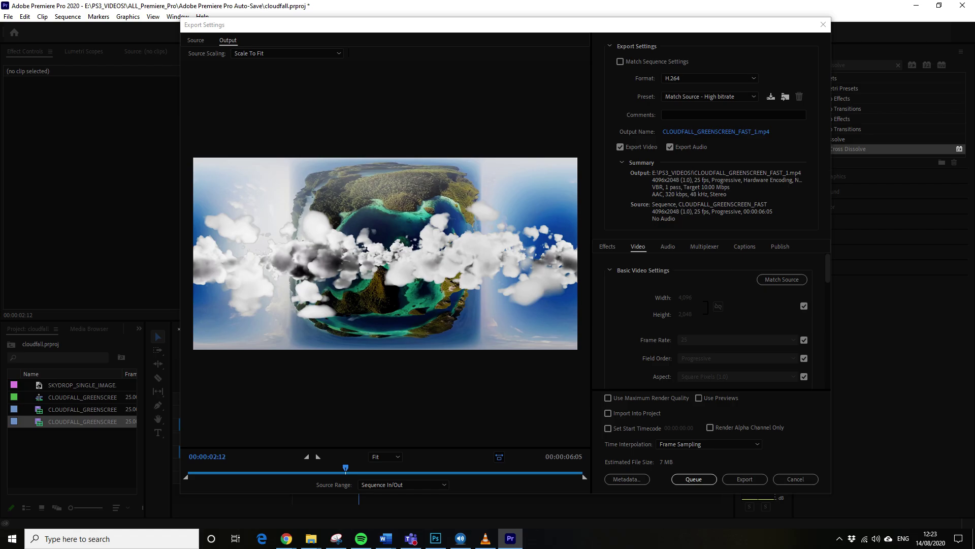
pyautogui.press('Return')
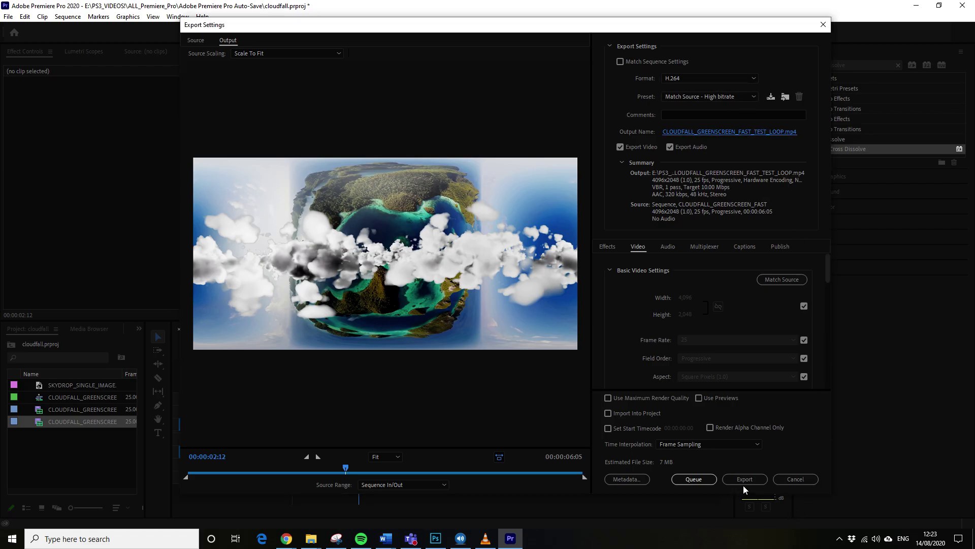
pyautogui.click(742, 479)
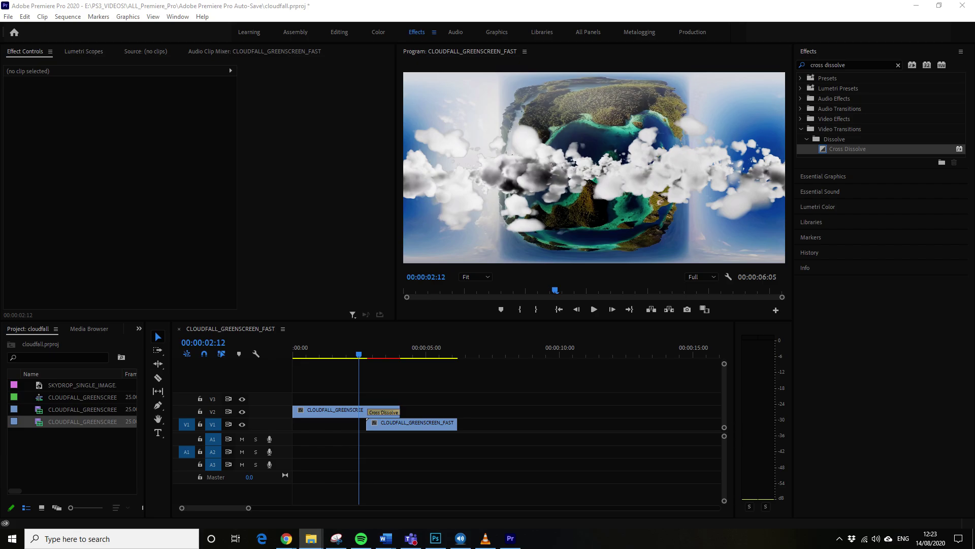
# Step: Switch to VLC media player
pyautogui.click(486, 539)
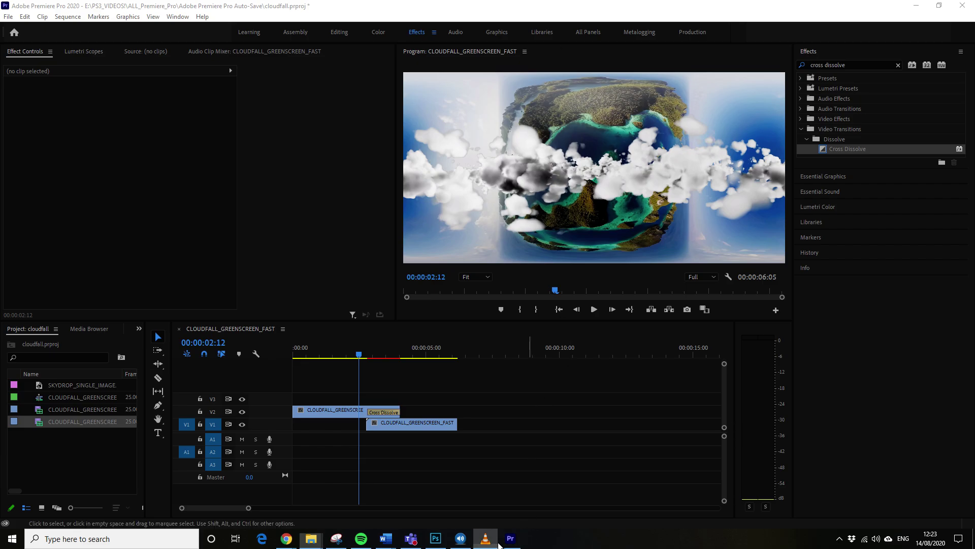